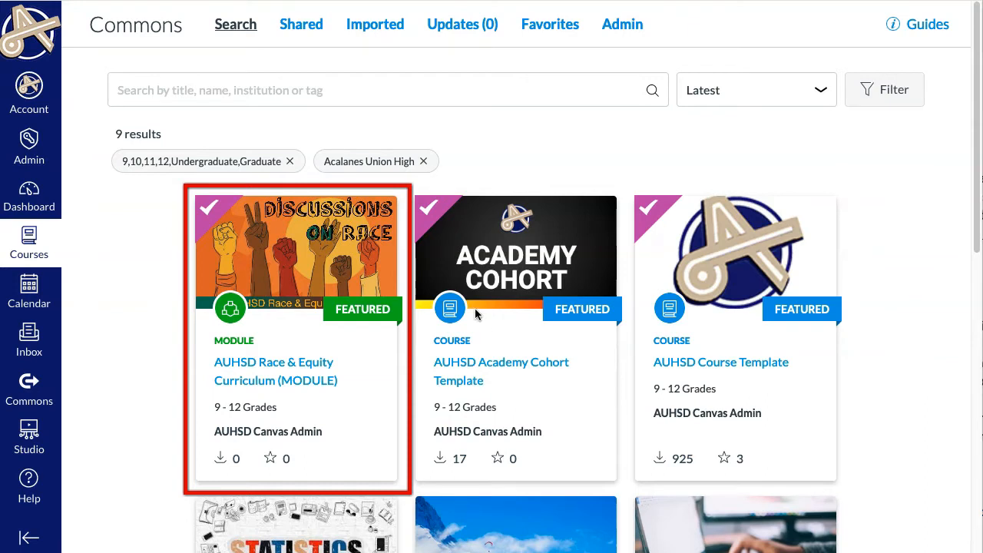
# - Import the AUHSD Race & Equity Curriculum module from Commons into the Academy-P8 course
pyautogui.click(292, 362)
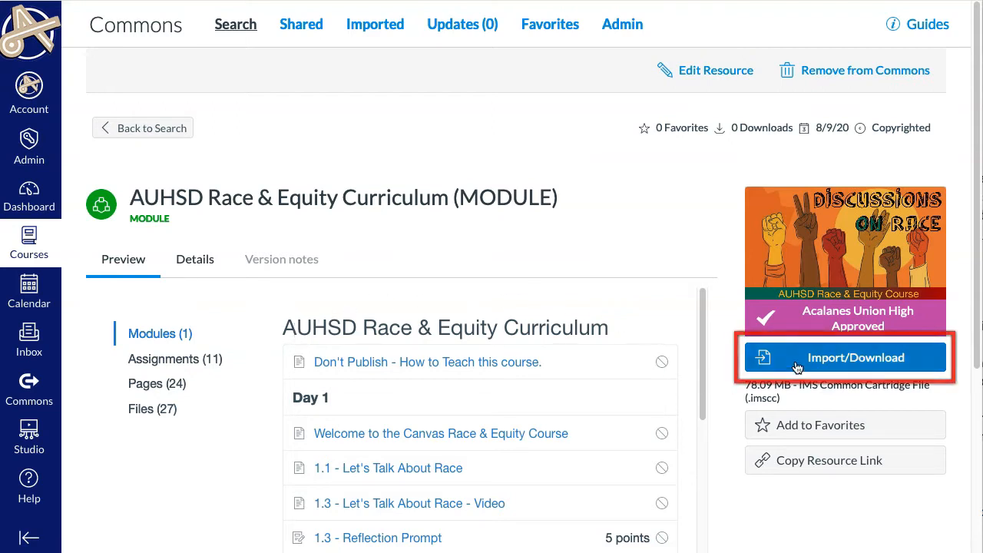
pyautogui.click(852, 359)
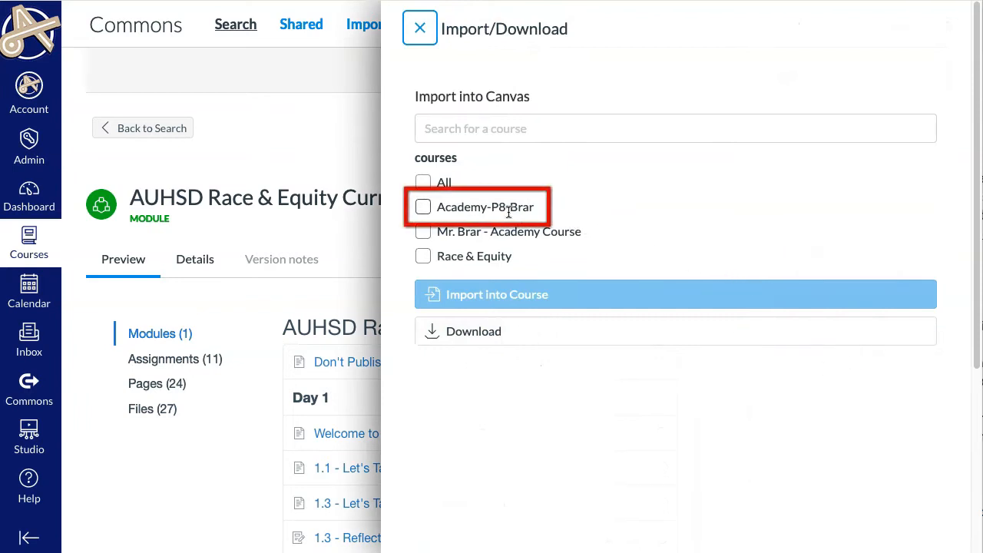
pyautogui.click(424, 206)
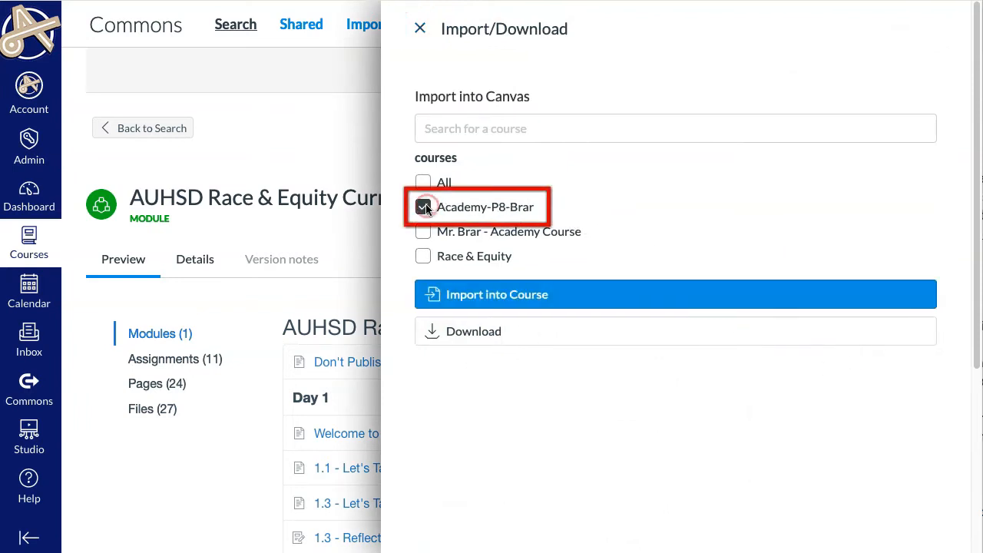
pyautogui.click(546, 307)
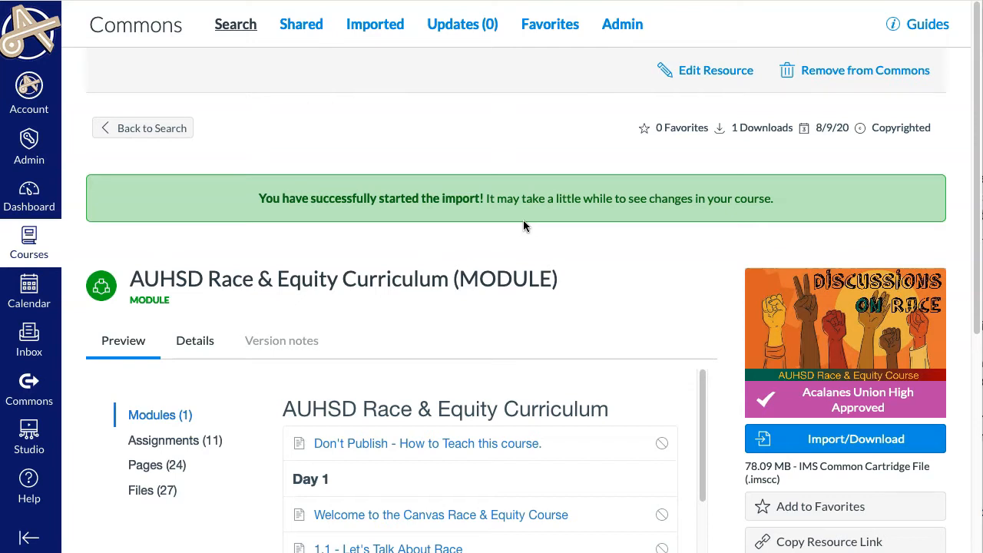
# - Look through the module's preview contents from Day 1 to Day 5
pyautogui.scroll(-4, 545, 408)
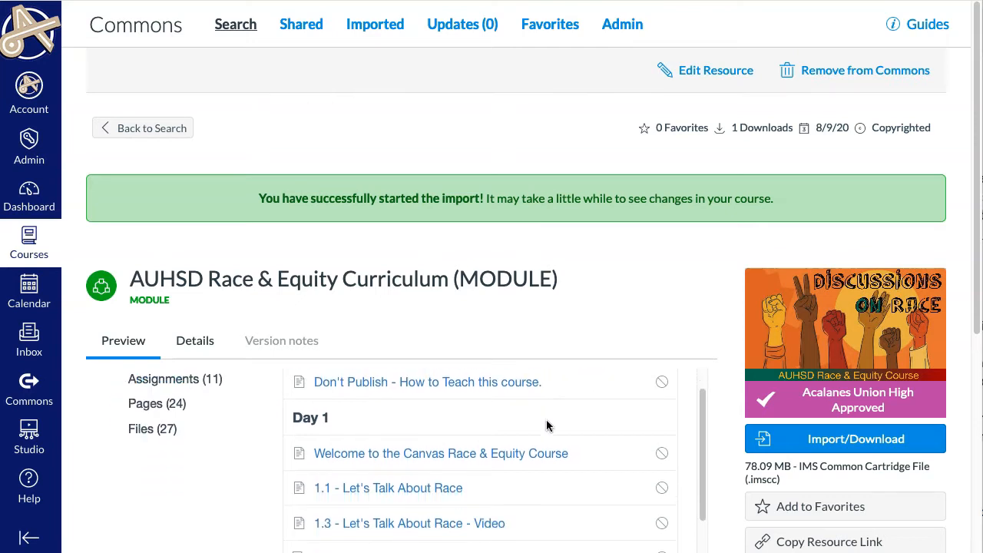
pyautogui.scroll(-5, 530, 471)
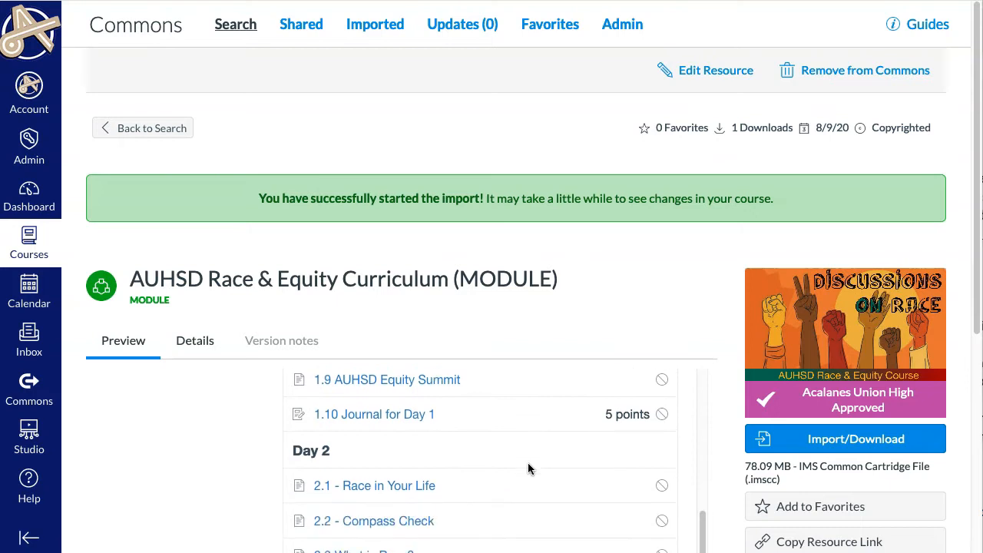
pyautogui.scroll(-8, 528, 468)
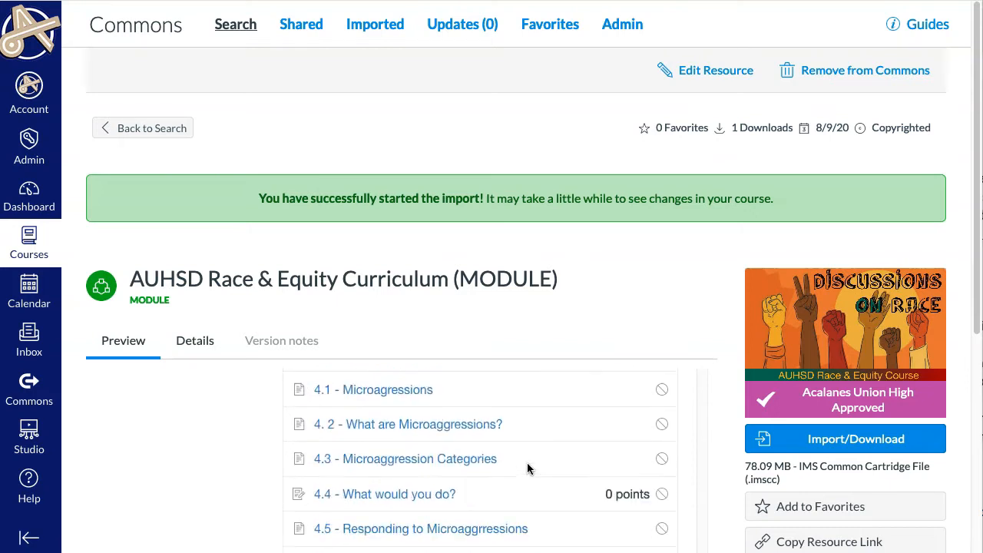
pyautogui.scroll(-1, 527, 463)
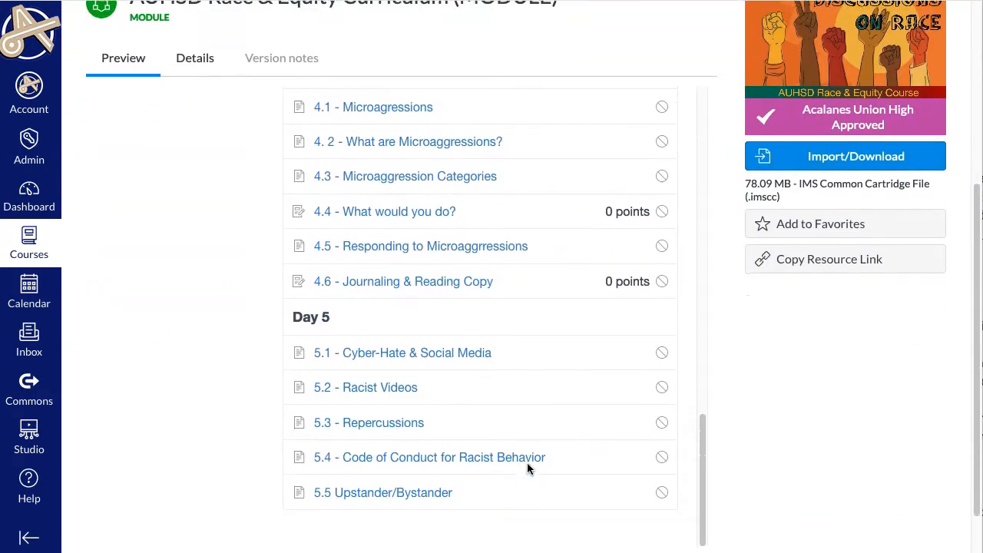
pyautogui.scroll(4, 526, 463)
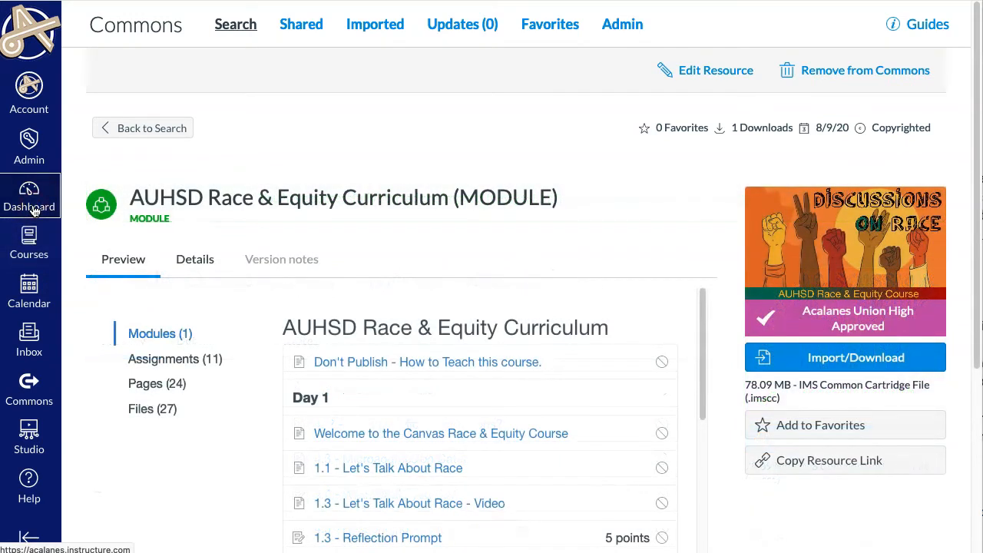
# - Open the module list of the Academy-P8 course from the dashboard
pyautogui.click(31, 201)
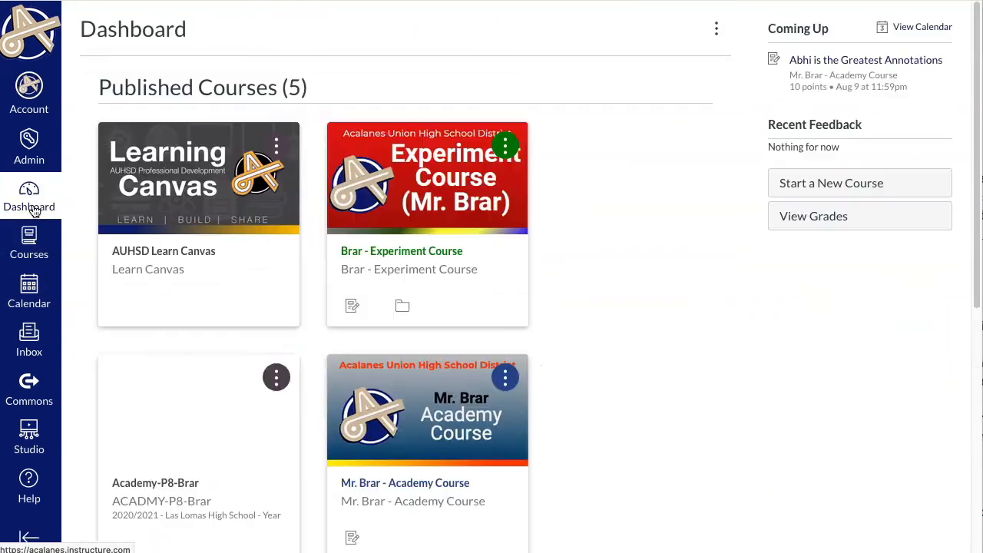
pyautogui.click(158, 484)
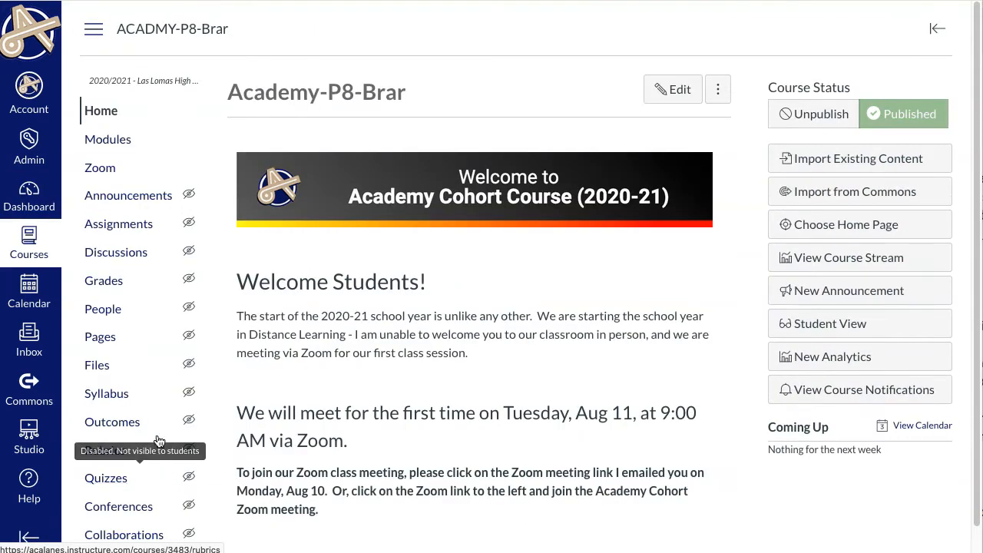
pyautogui.click(119, 143)
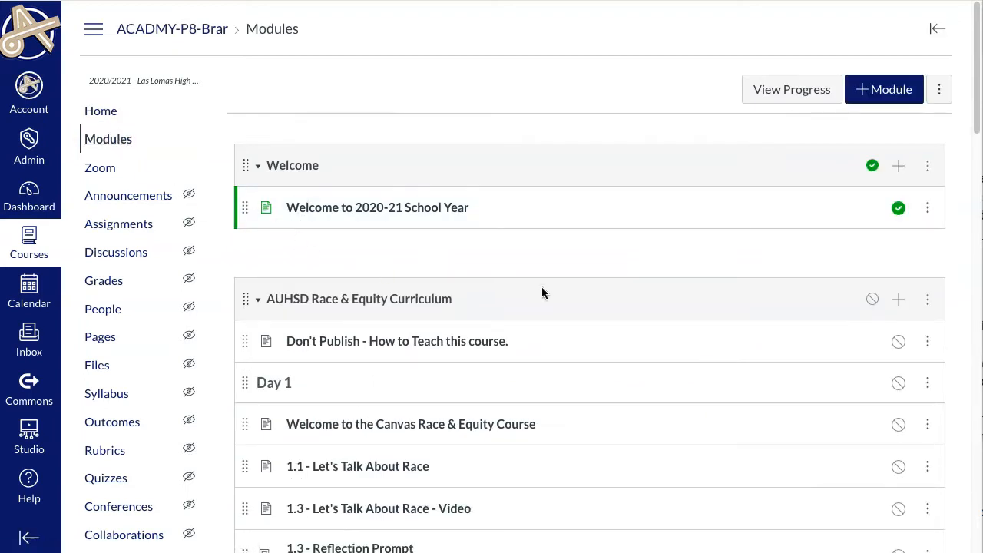
# - Review the pages and assignments of the imported AUHSD Race & Equity Curriculum module, from Day 1 through Day 5
pyautogui.scroll(-1, 544, 285)
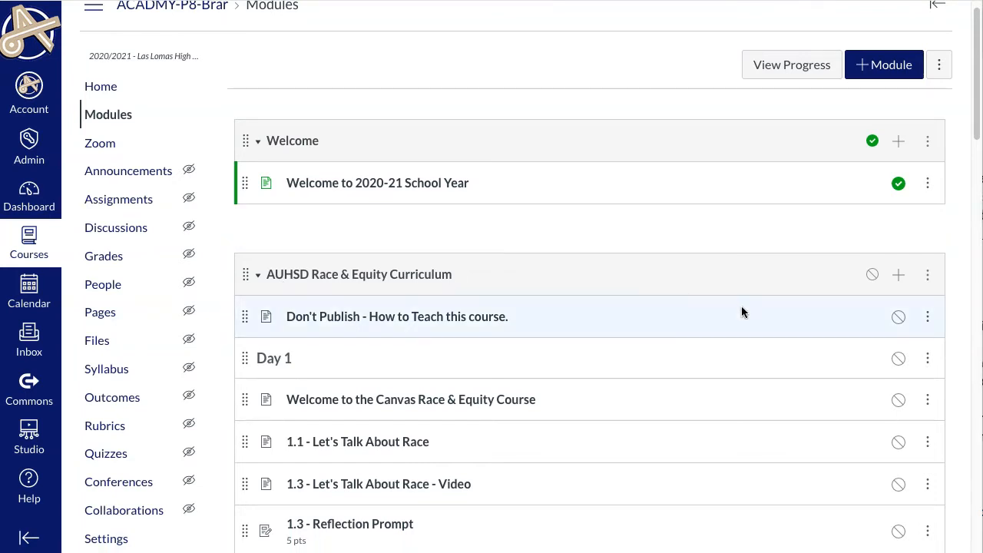
pyautogui.scroll(-4, 739, 306)
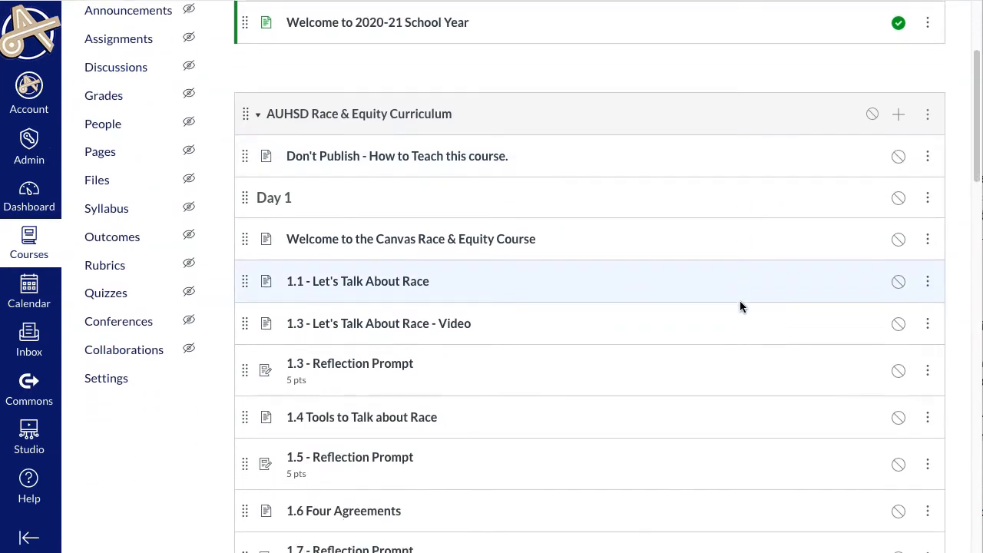
pyautogui.scroll(-15, 739, 300)
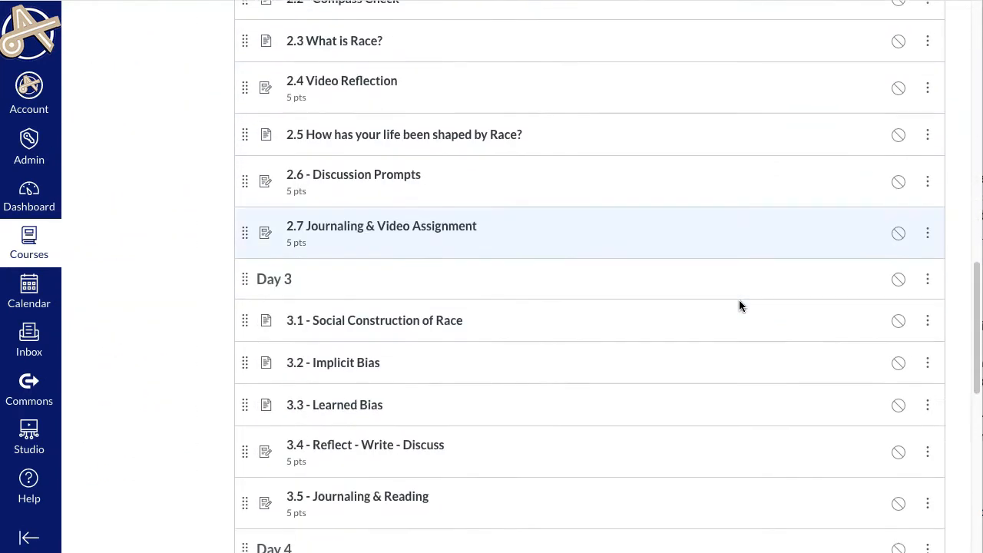
pyautogui.scroll(13, 739, 306)
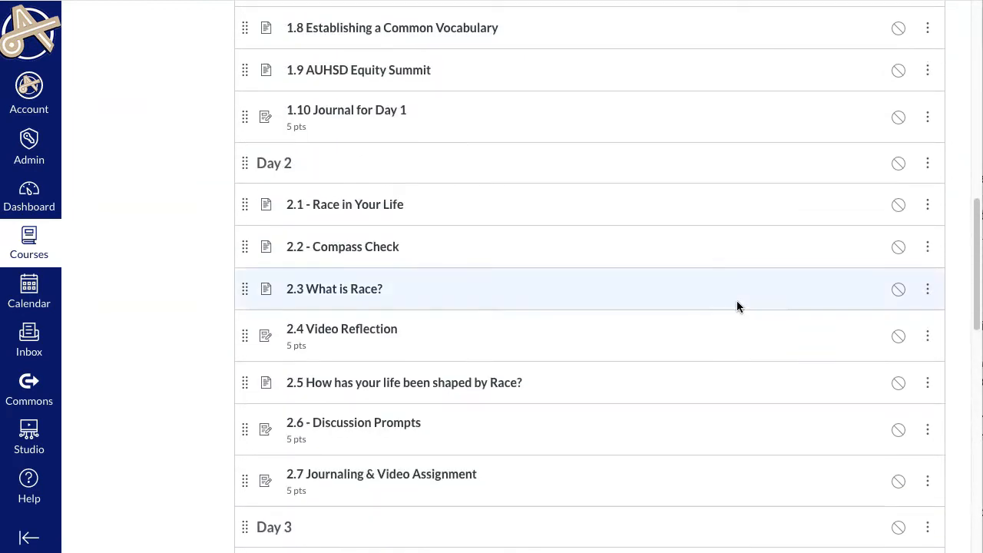
pyautogui.scroll(4, 733, 303)
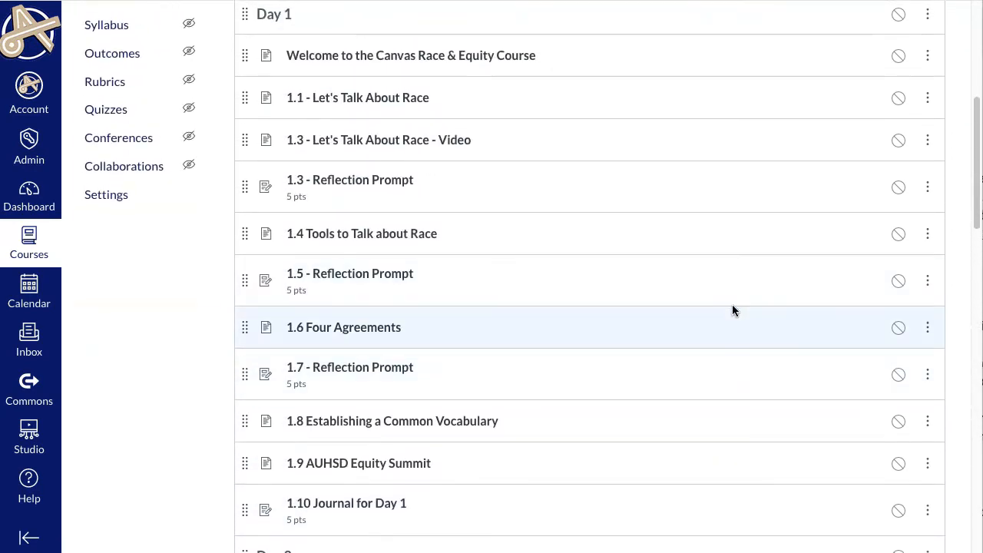
pyautogui.scroll(1, 729, 306)
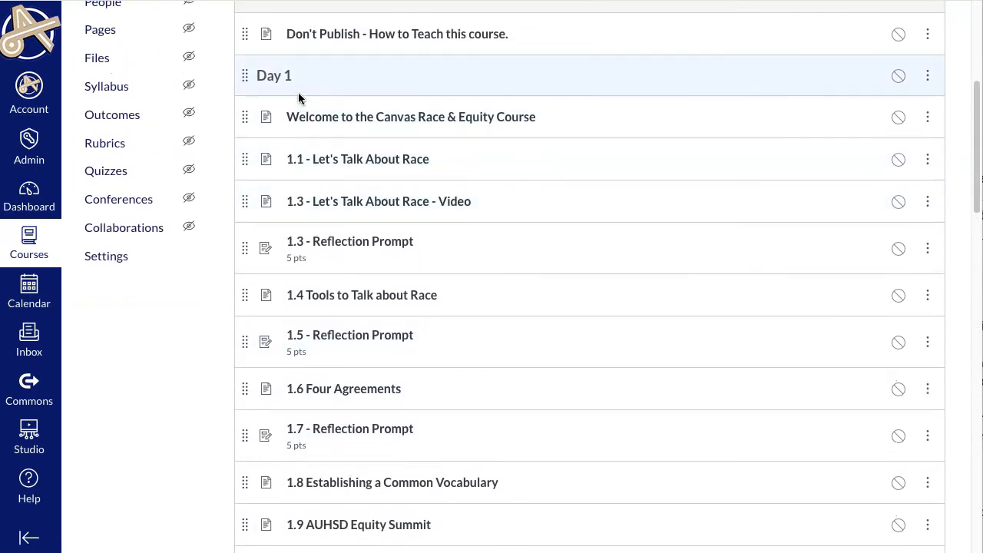
pyautogui.scroll(-5, 317, 101)
pyautogui.scroll(-4, 330, 214)
pyautogui.scroll(-8, 301, 209)
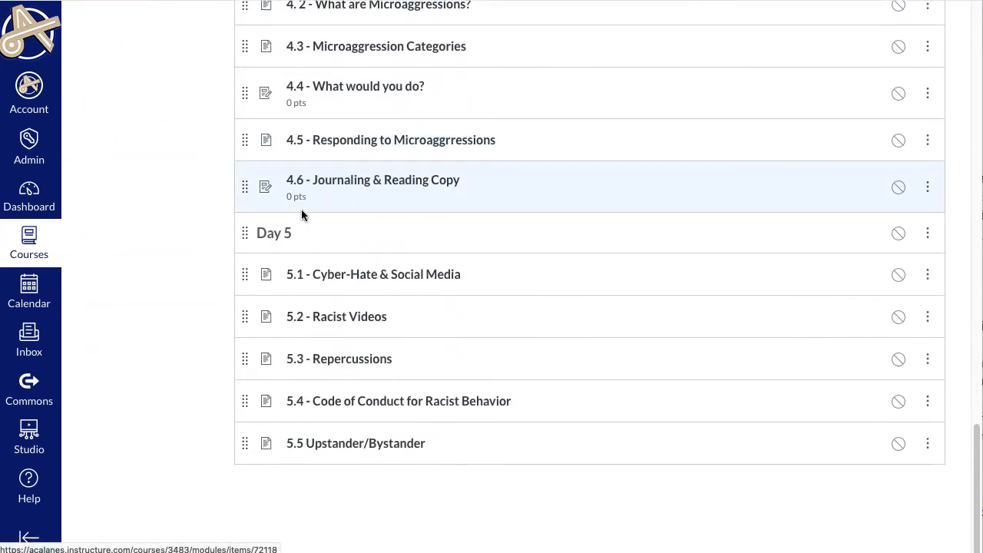
pyautogui.scroll(15, 303, 208)
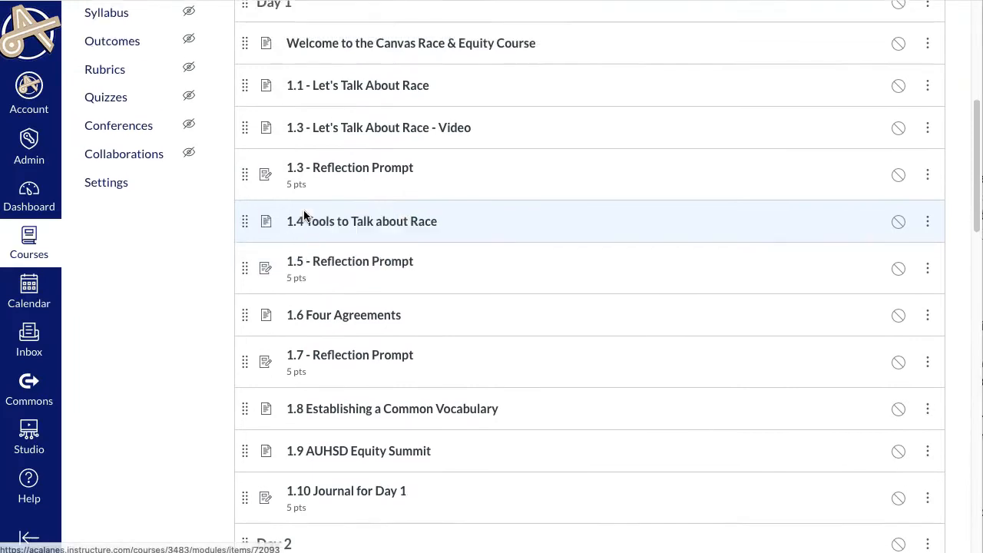
pyautogui.scroll(4, 303, 209)
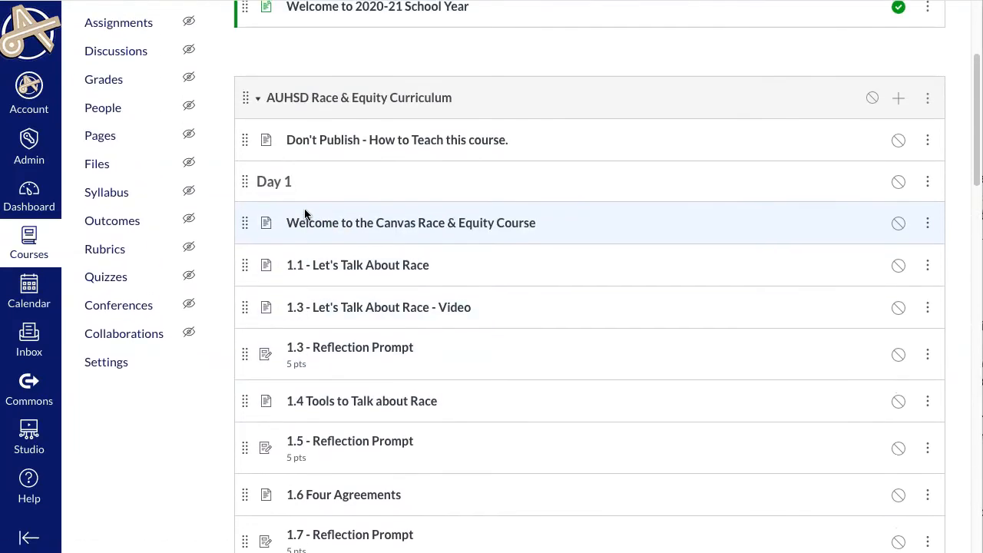
pyautogui.scroll(1, 304, 214)
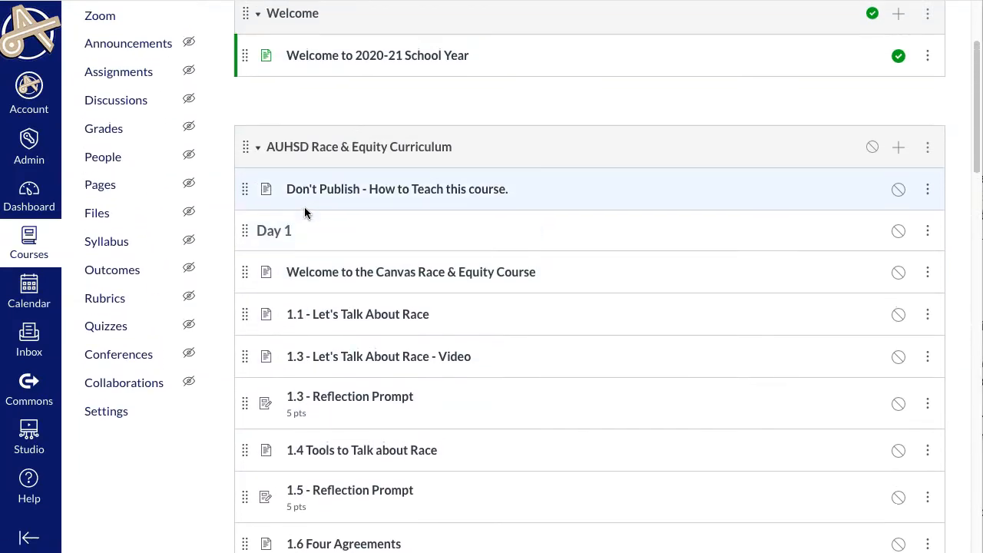
# - Publish the whole AUHSD Race & Equity Curriculum module and check the publish status of its items
pyautogui.click(871, 150)
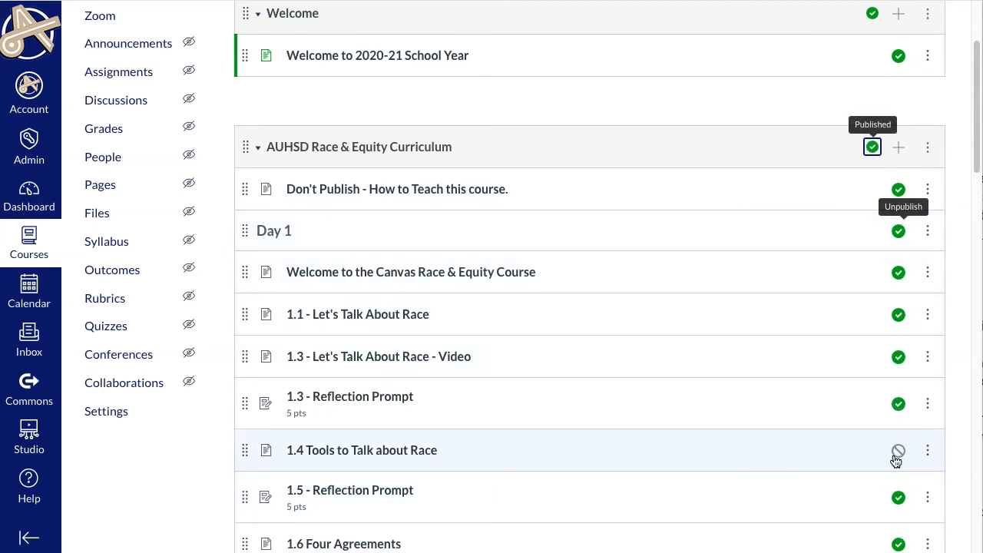
pyautogui.scroll(-3, 895, 461)
pyautogui.scroll(-4, 888, 459)
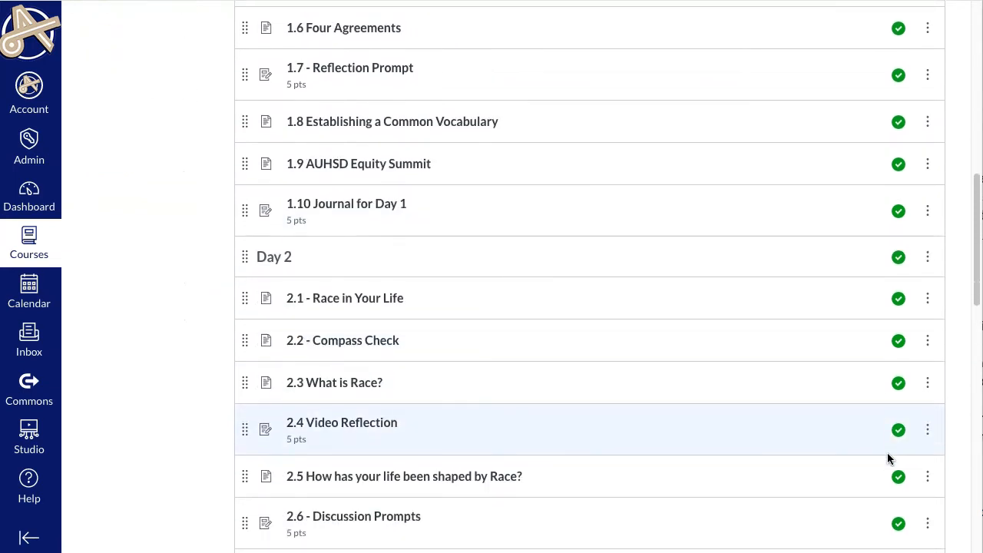
pyautogui.scroll(9, 888, 461)
pyautogui.scroll(-8, 881, 386)
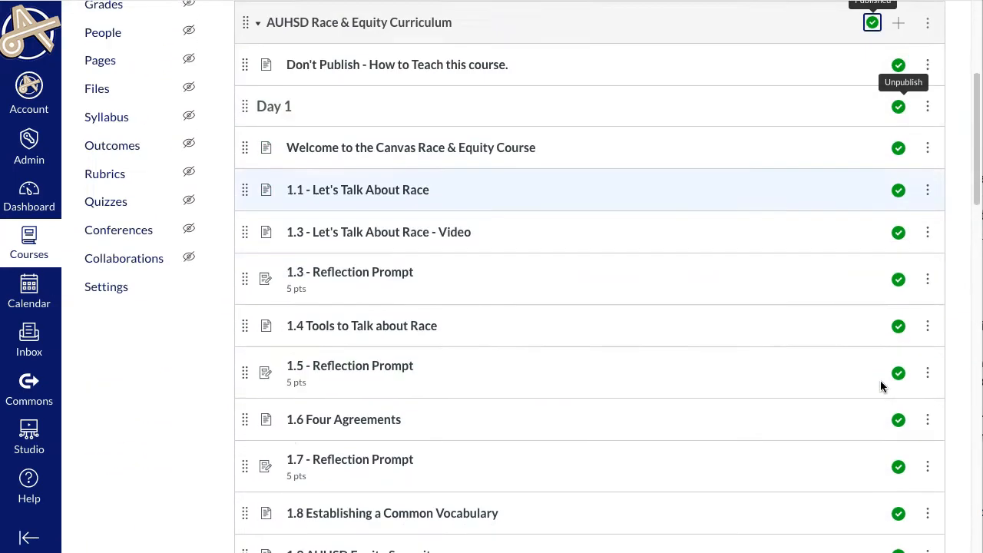
# - Unpublish the Day 2 header and its items from 2.1 - Race in Your Life through 2.6 - Discussion Prompts
pyautogui.scroll(-1, 881, 386)
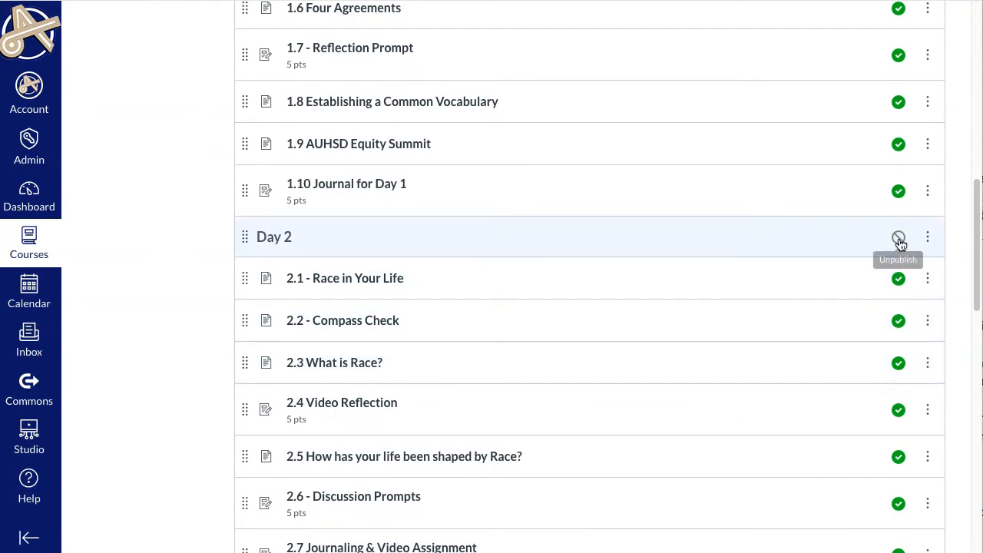
pyautogui.click(898, 237)
pyautogui.click(899, 279)
pyautogui.click(898, 321)
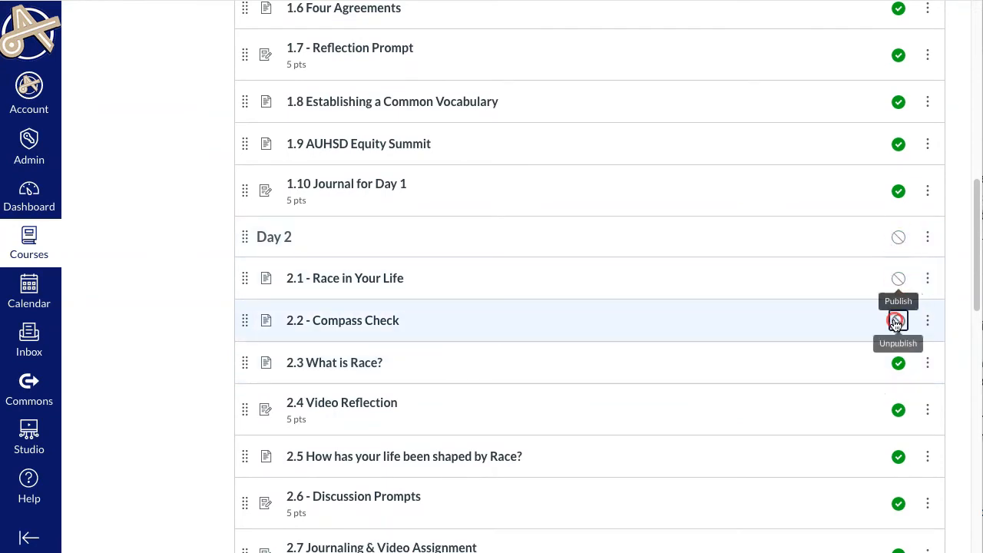
pyautogui.click(898, 362)
pyautogui.click(898, 409)
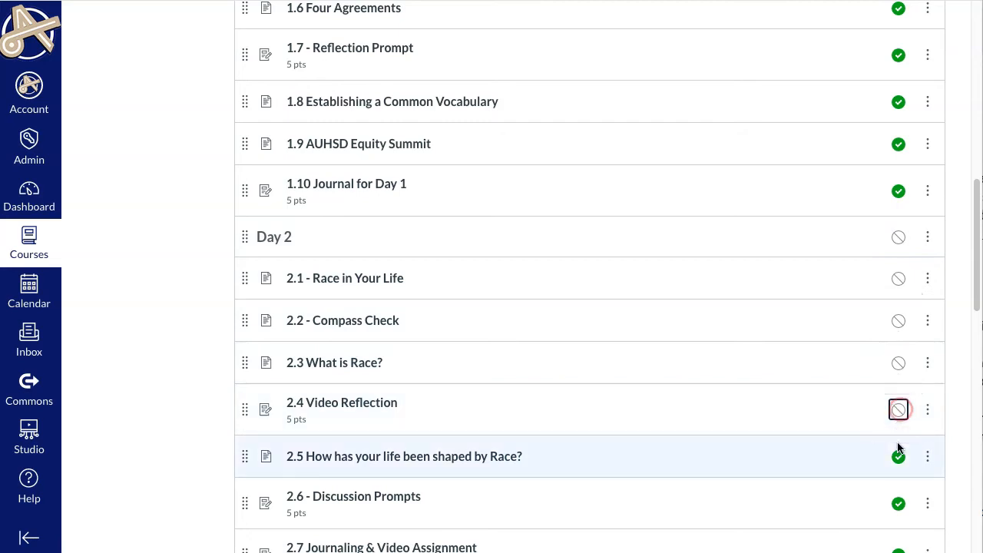
pyautogui.click(897, 456)
pyautogui.click(899, 503)
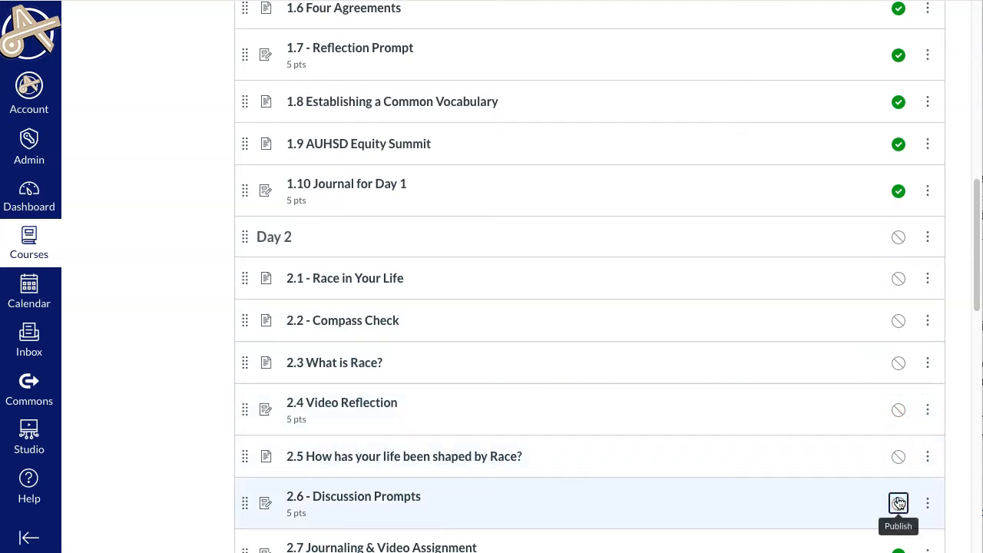
# - Unpublish the "Don't Publish - How to Teach this course." page at the start of the curriculum module
pyautogui.scroll(5, 879, 481)
pyautogui.scroll(2, 875, 478)
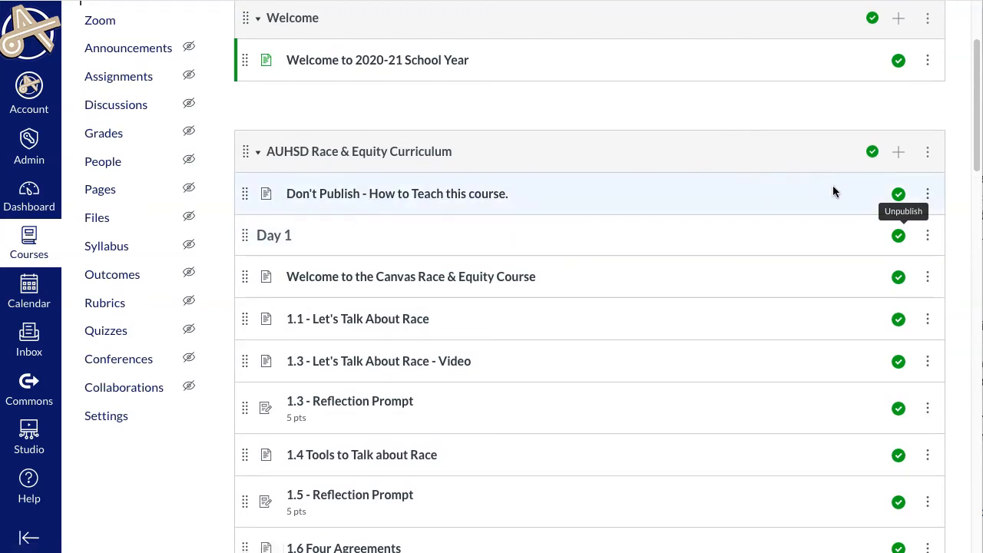
pyautogui.click(897, 194)
# - Read through the Lesson 1 script linked on the "Don't Publish - How to Teach this course." page, then return to that page
pyautogui.click(466, 193)
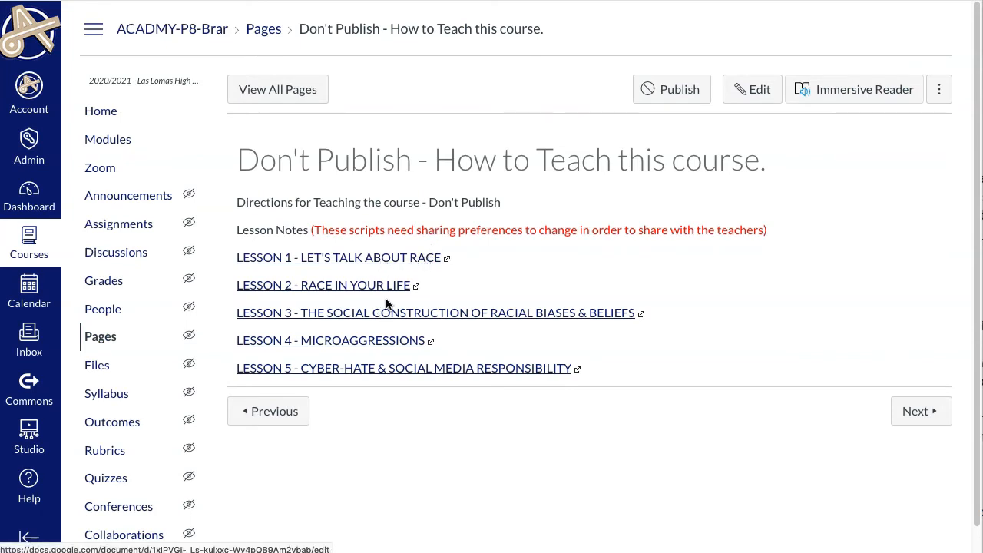
pyautogui.click(400, 259)
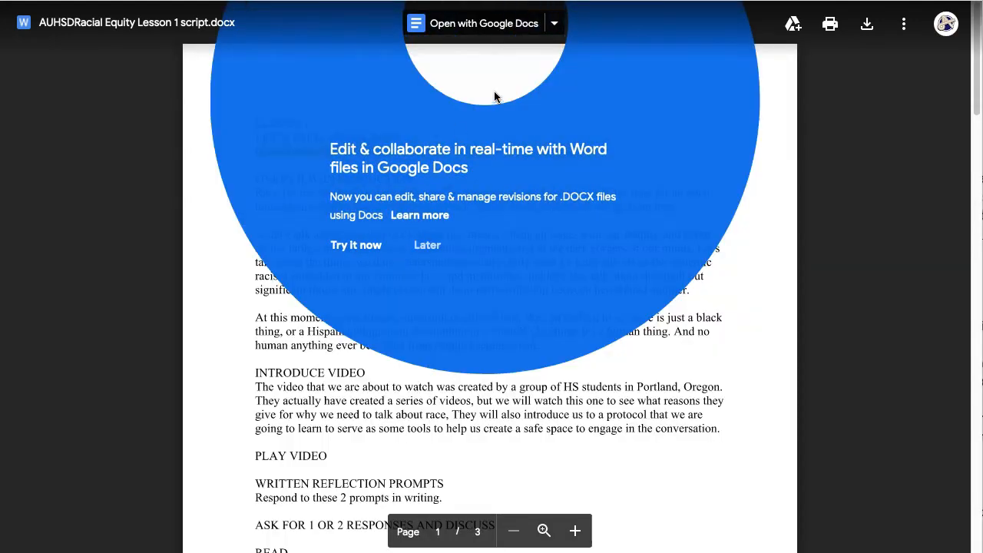
pyautogui.click(495, 97)
pyautogui.scroll(-15, 461, 230)
pyautogui.scroll(-10, 427, 245)
pyautogui.scroll(10, 427, 248)
pyautogui.scroll(15, 427, 247)
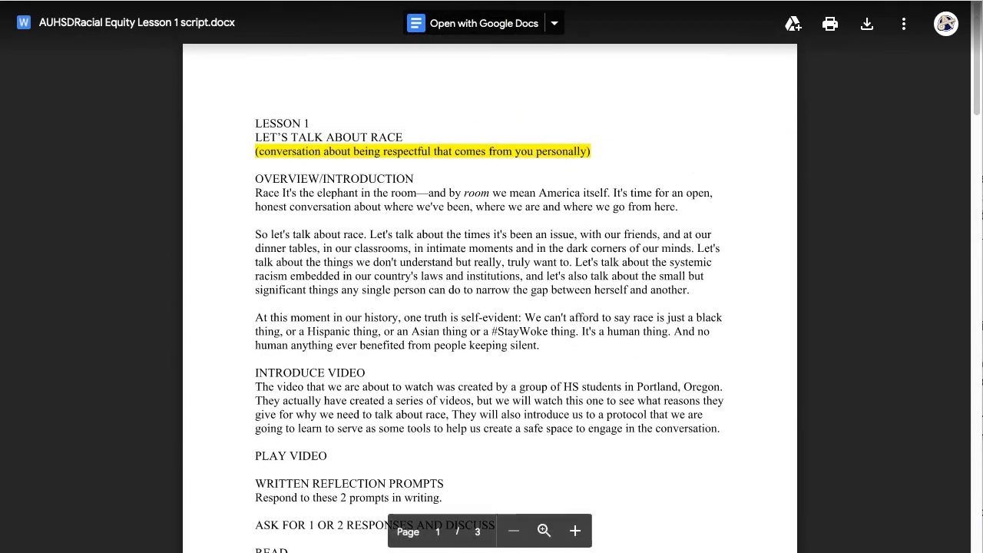
pyautogui.click(497, 1)
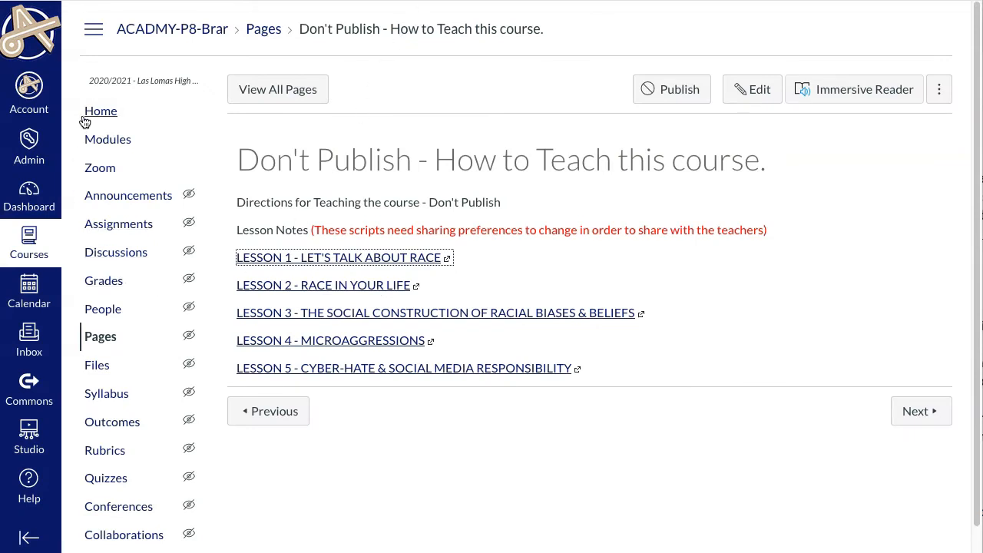
# - Back in the module list, publish the Day 2 header and items 2.1 - Race in Your Life through 2.4 Video Reflection
pyautogui.click(94, 138)
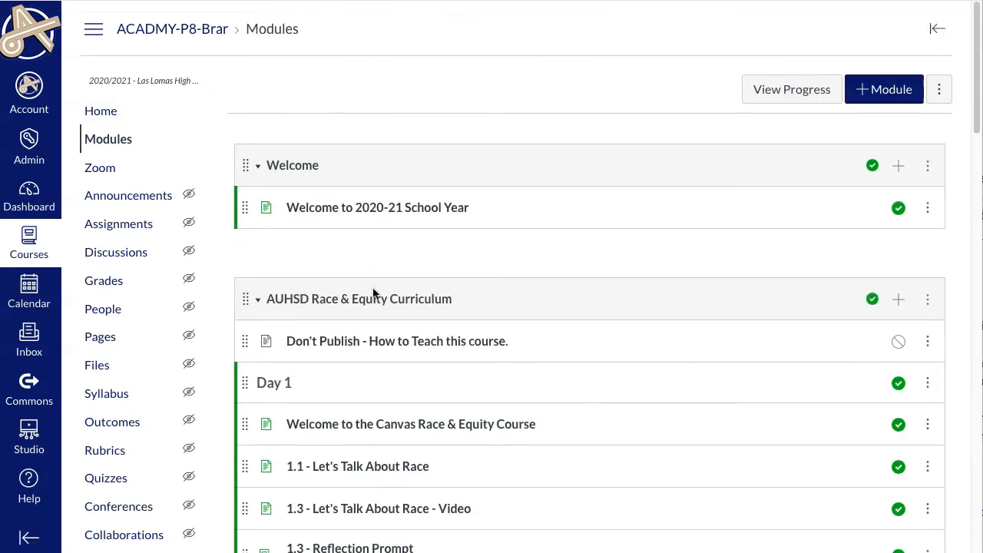
pyautogui.scroll(-4, 394, 300)
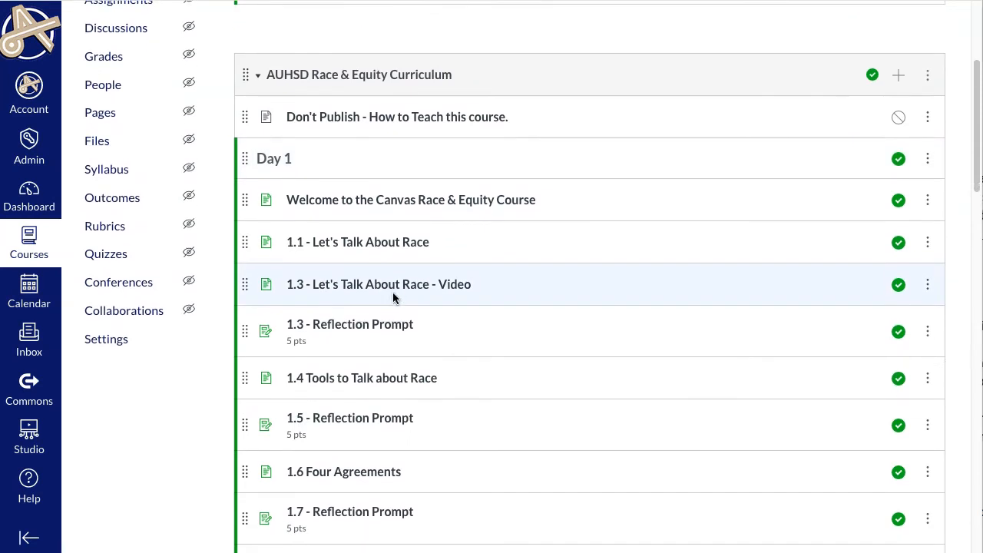
pyautogui.scroll(-2, 394, 298)
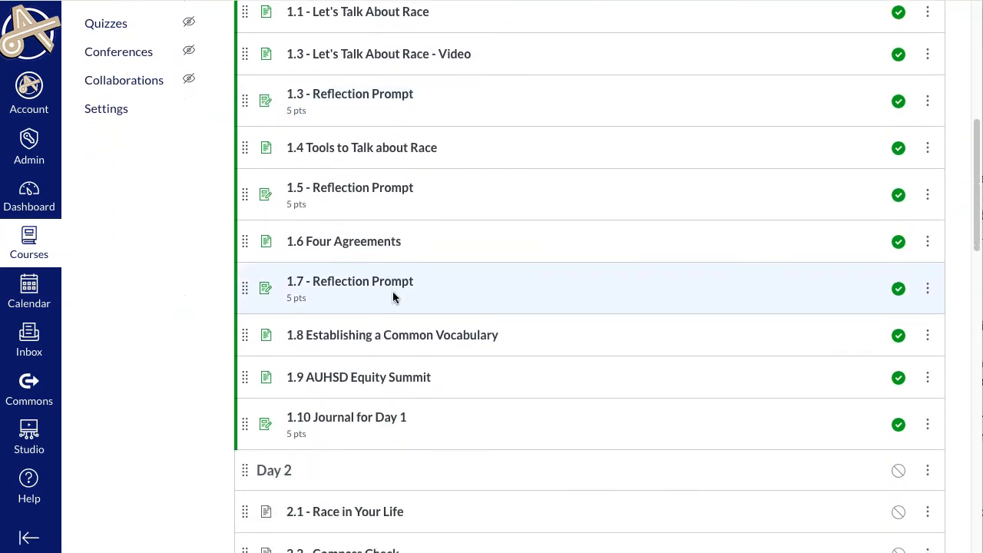
pyautogui.scroll(-3, 394, 295)
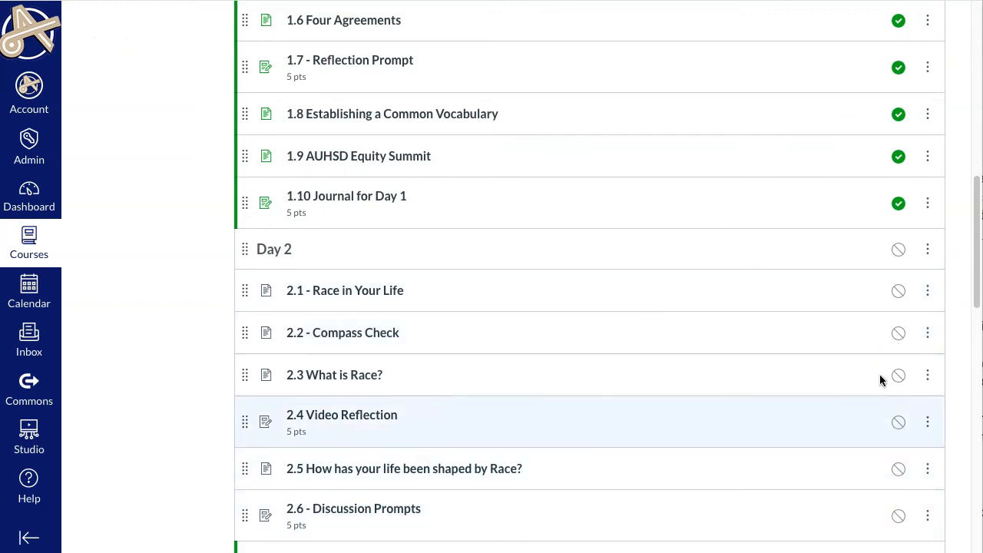
pyautogui.click(898, 248)
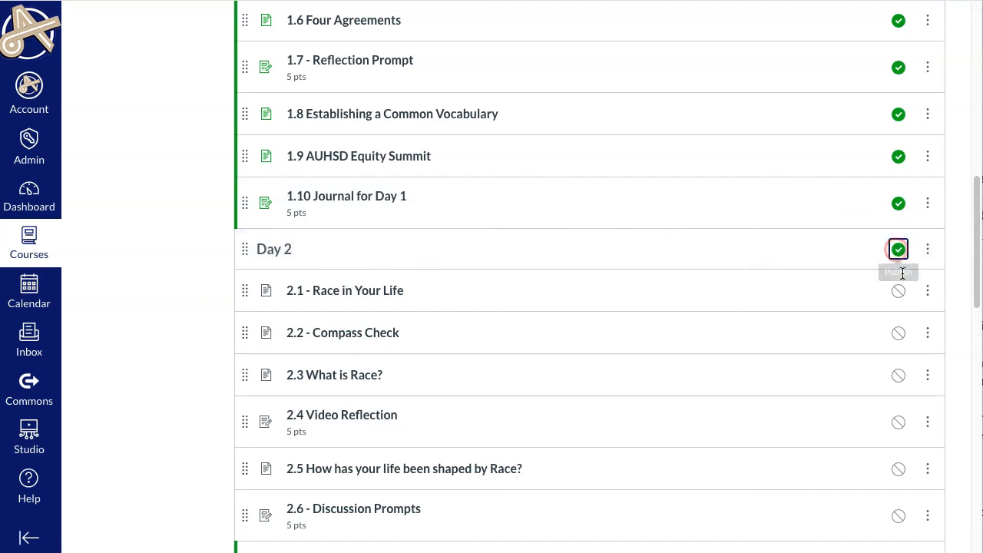
pyautogui.click(897, 375)
pyautogui.click(899, 425)
pyautogui.click(897, 332)
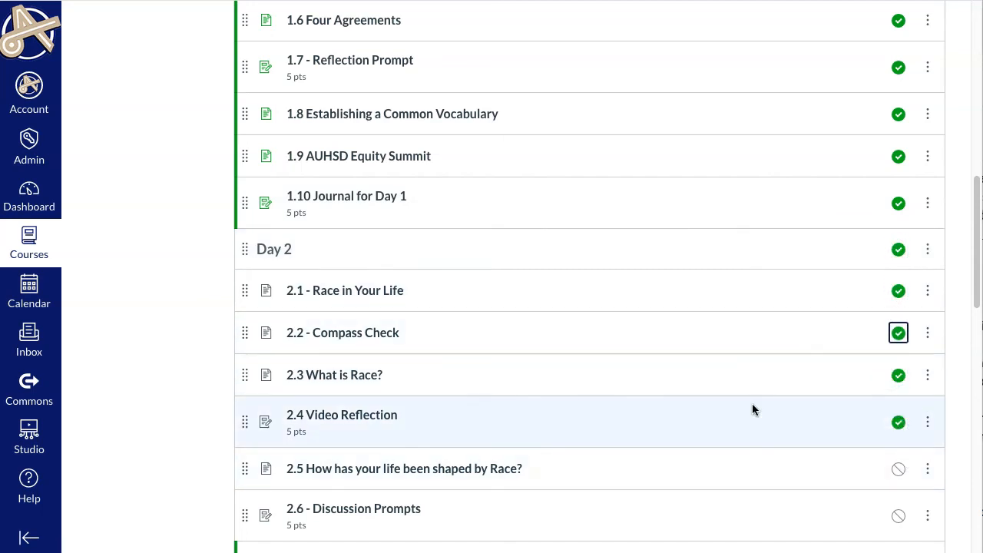